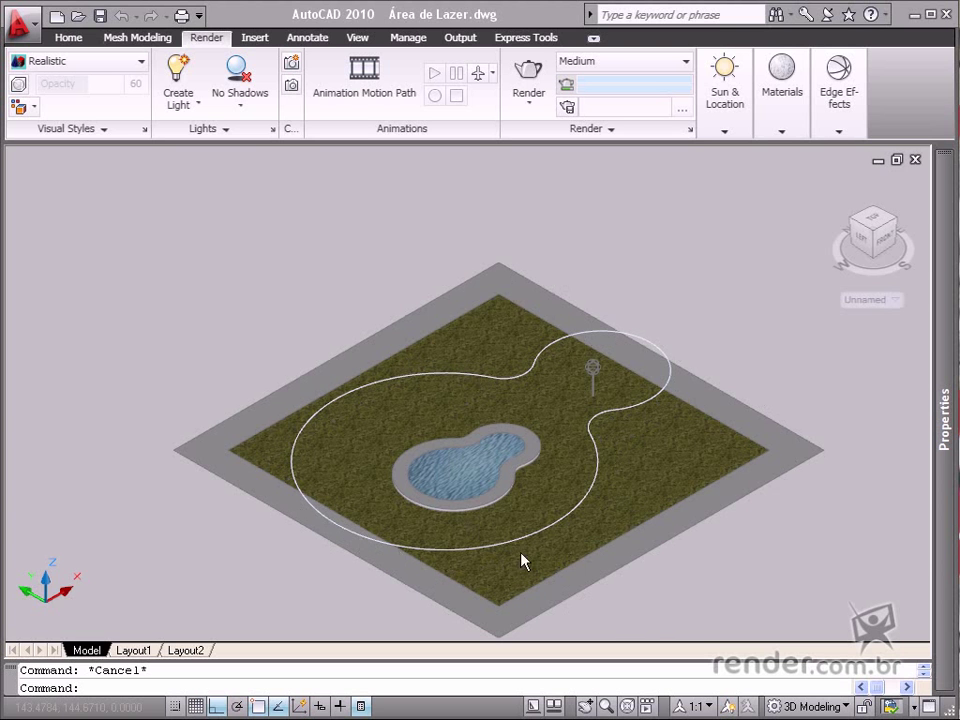
Preview the Área de Lazer drawing in the file browser, cancel, and zoom on the pool scene.
{"action": "left_click", "coordinate": [77, 16]}
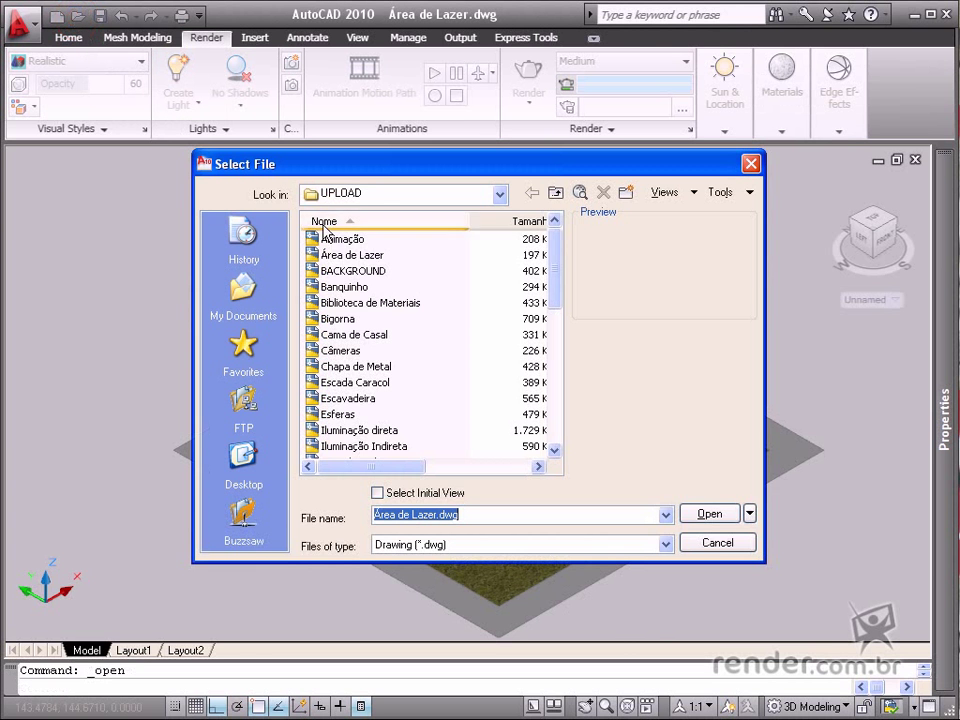
{"action": "left_click", "coordinate": [345, 255]}
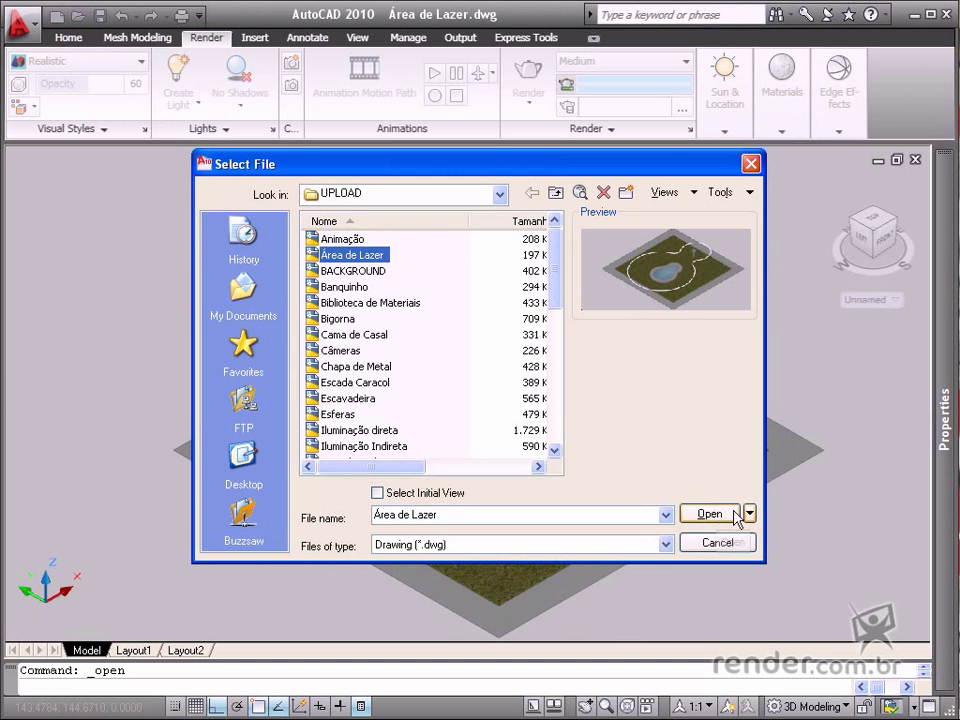
{"action": "left_click", "coordinate": [741, 545]}
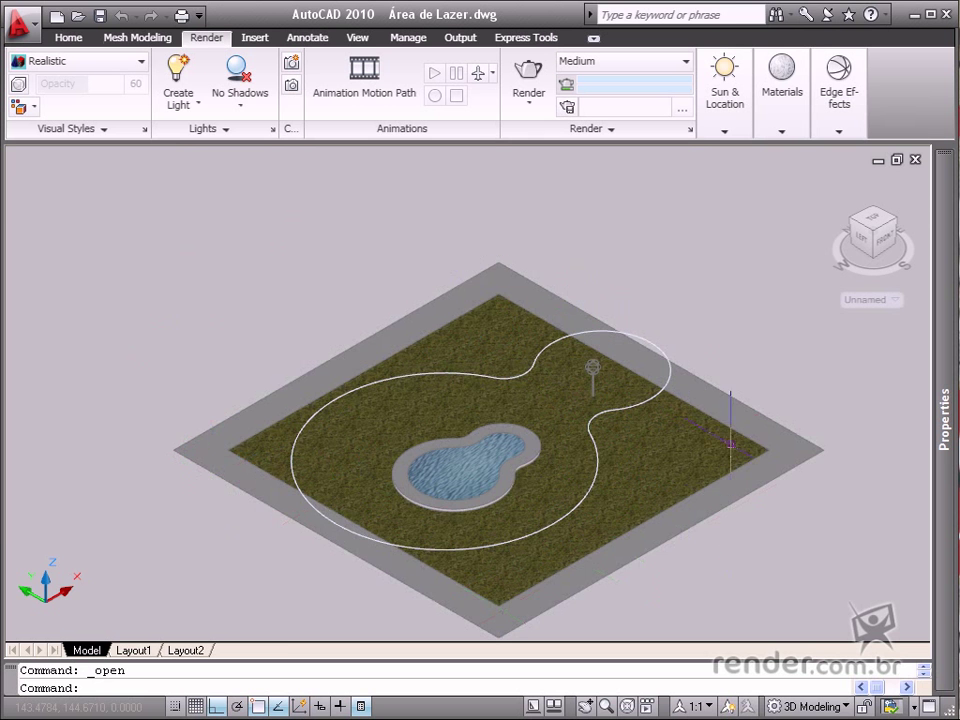
{"action": "scroll", "coordinate": [685, 575], "scroll_direction": "up", "scroll_amount": 3}
{"action": "scroll", "coordinate": [645, 540], "scroll_direction": "down", "scroll_amount": 2}
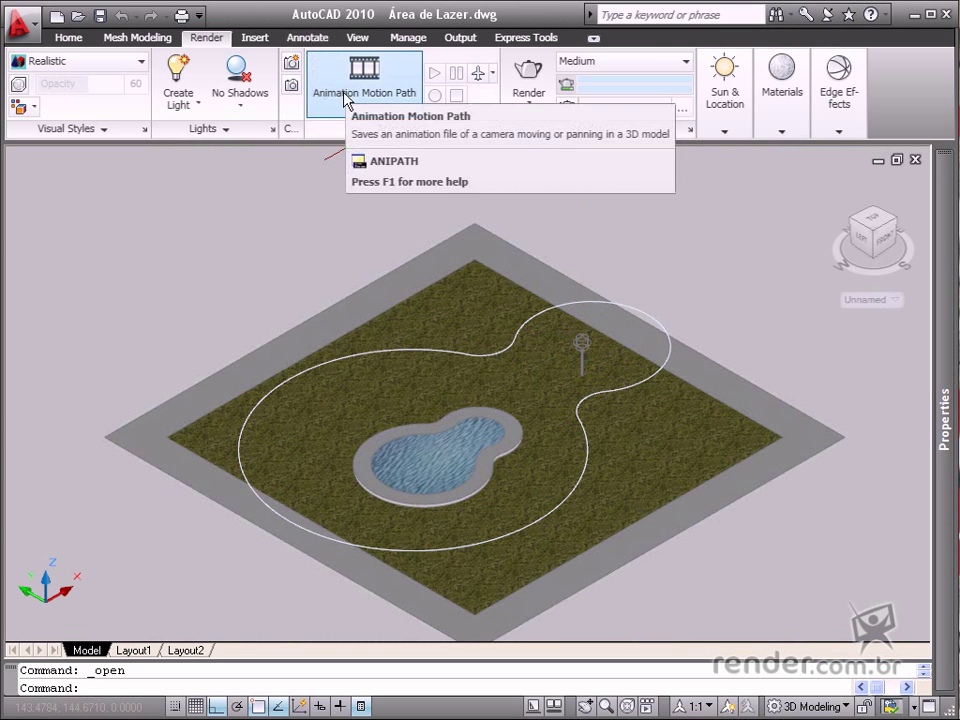
Start Animation Motion Path from the Render tab's Animations panel.
{"action": "left_click", "coordinate": [380, 106]}
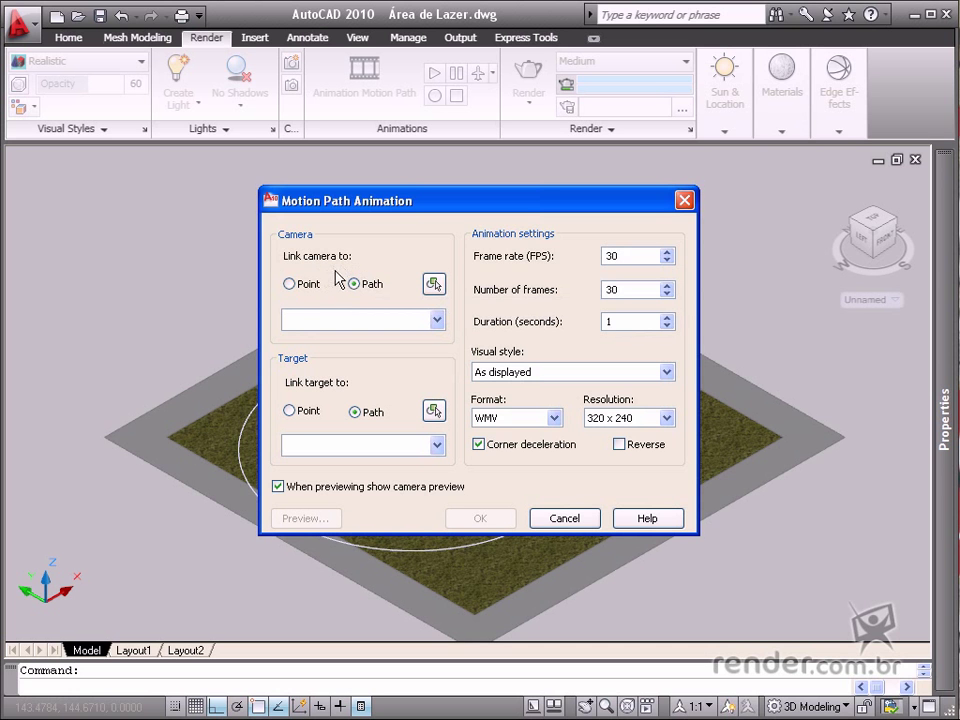
Link the camera to a point picked at the path's front, named Point 1.
{"action": "left_click", "coordinate": [290, 285]}
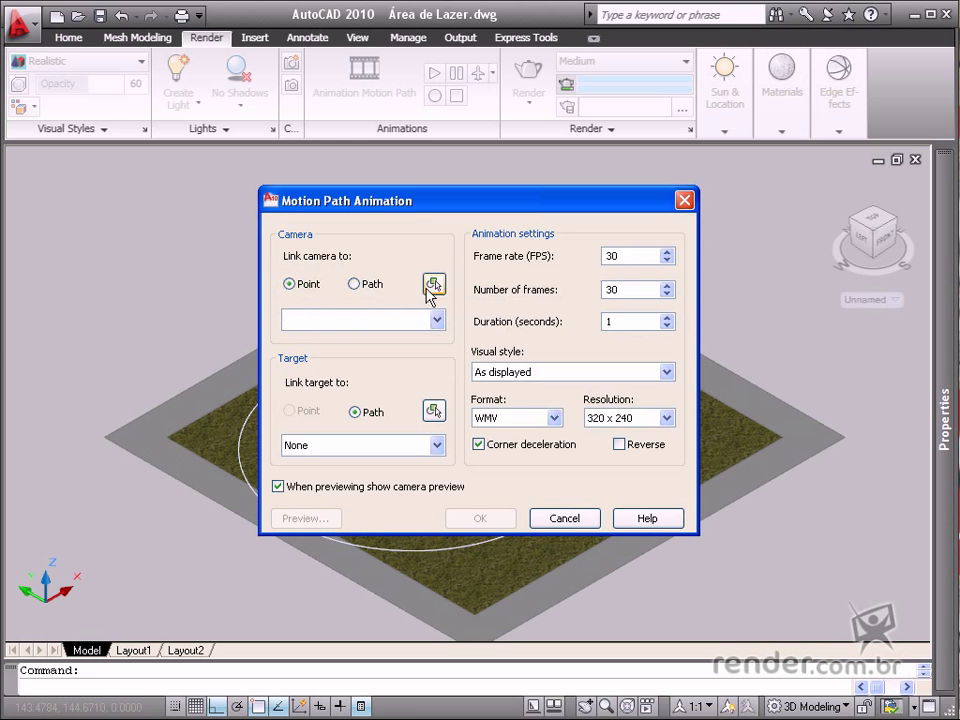
{"action": "left_click", "coordinate": [433, 284]}
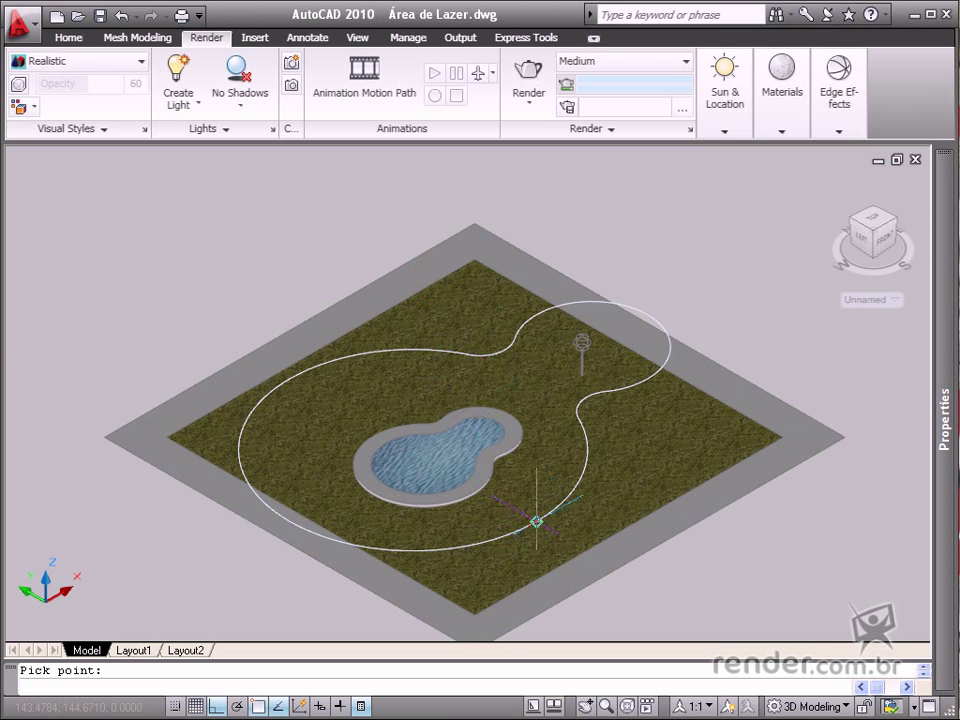
{"action": "left_click", "coordinate": [531, 521]}
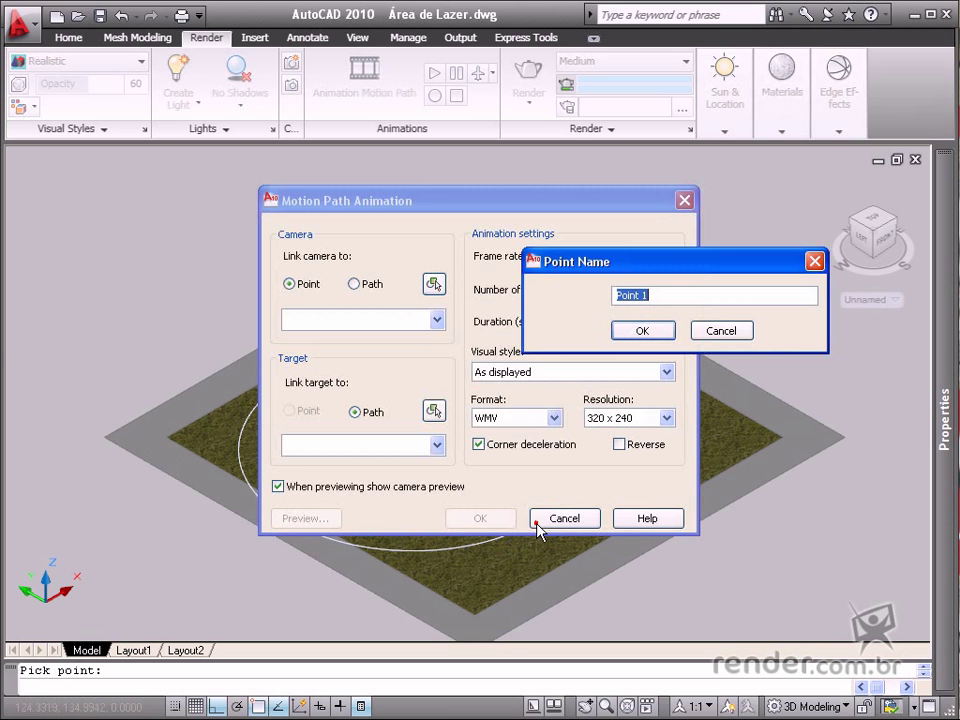
{"action": "left_click", "coordinate": [642, 331]}
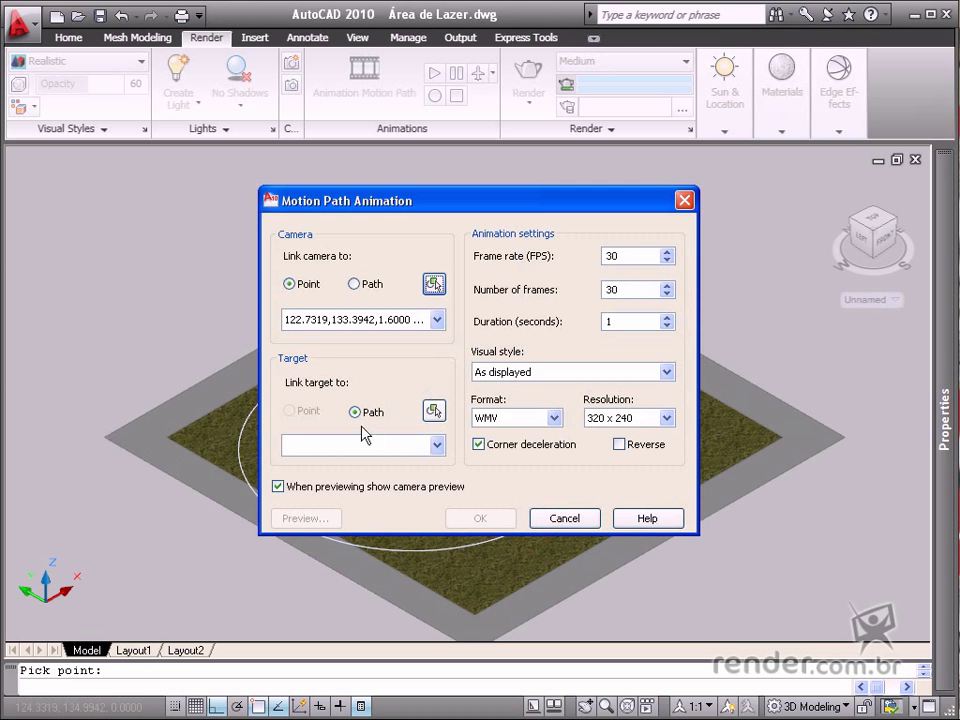
Link the target to the curved path, named Path1.
{"action": "left_click", "coordinate": [432, 413]}
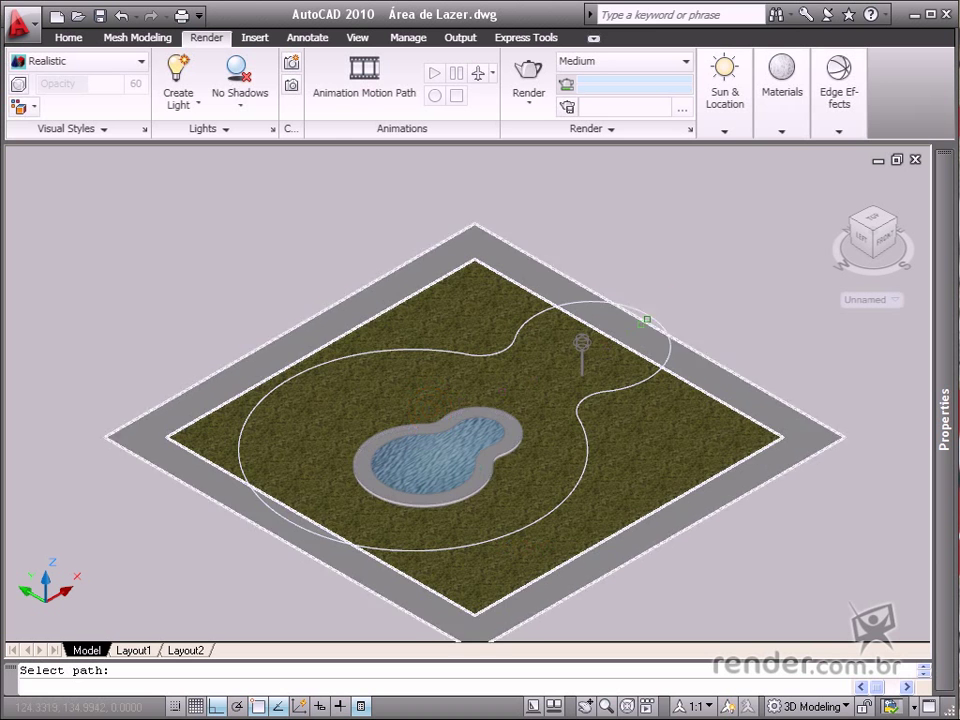
{"action": "left_click", "coordinate": [650, 316]}
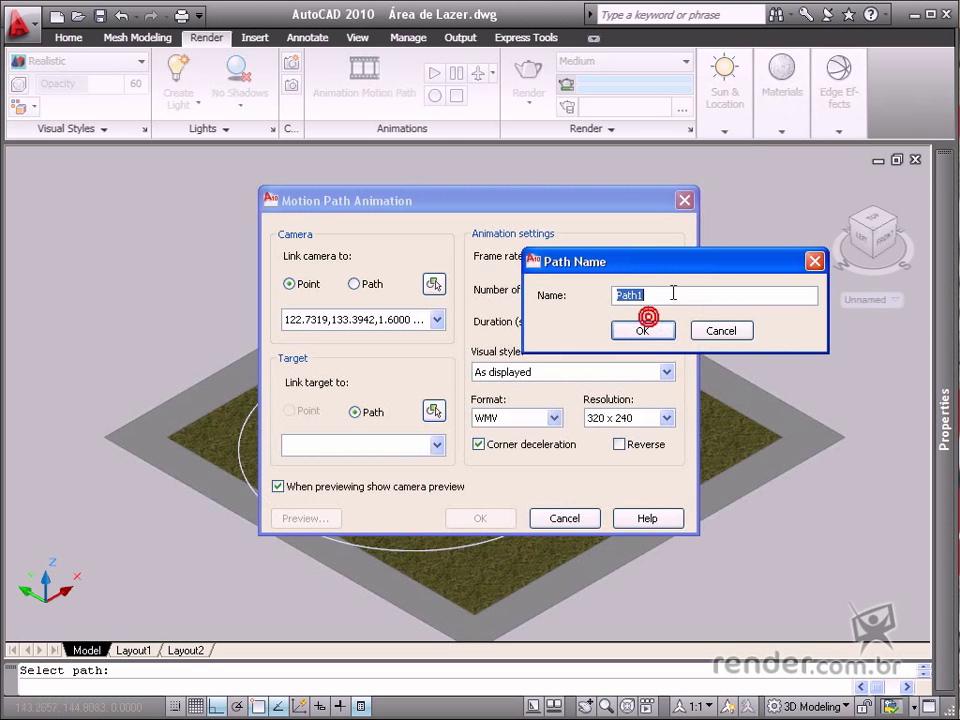
{"action": "left_click", "coordinate": [649, 331]}
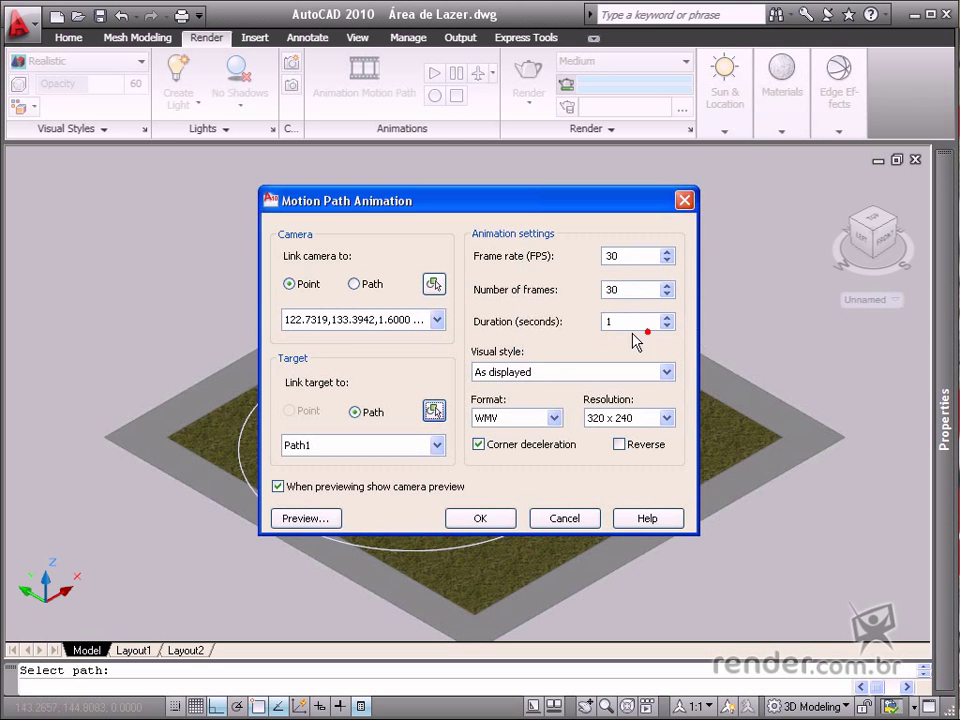
Re-enter the animation frame rate as 30 FPS.
{"action": "double_click", "coordinate": [617, 256]}
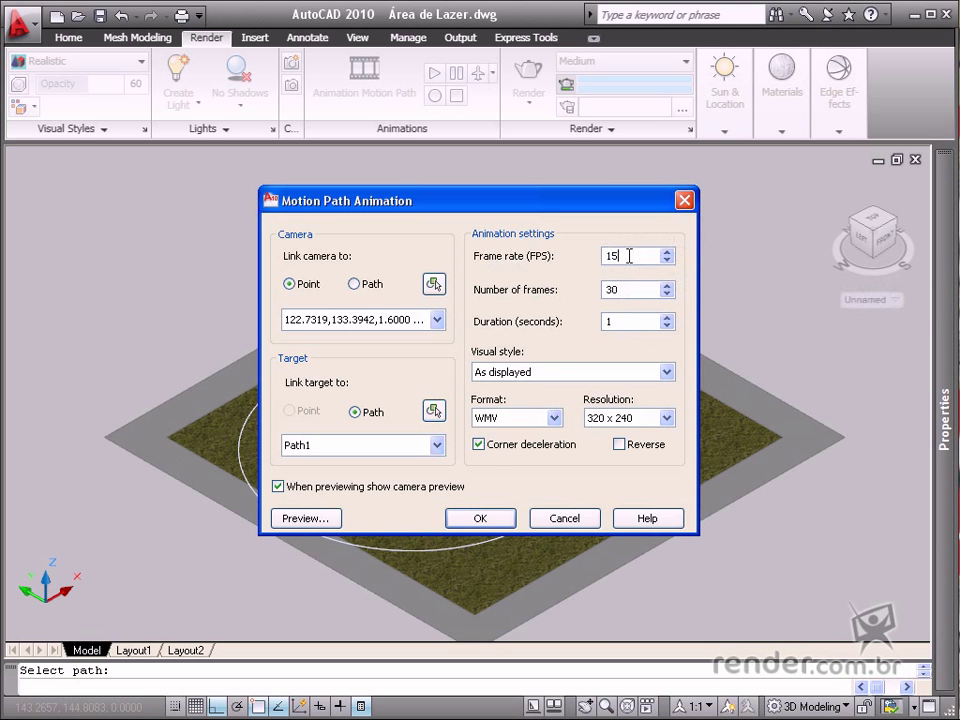
{"action": "left_click_drag", "start_coordinate": [629, 256], "coordinate": [574, 257]}
{"action": "type", "text": "30"}
Set the number of frames to 300.
{"action": "left_click", "coordinate": [625, 291]}
{"action": "left_click_drag", "start_coordinate": [626, 290], "coordinate": [591, 288]}
{"action": "type", "text": "300"}
{"action": "left_click_drag", "start_coordinate": [630, 289], "coordinate": [572, 296]}
{"action": "type", "text": "90"}
{"action": "left_click", "coordinate": [625, 321]}
{"action": "double_click", "coordinate": [624, 289]}
{"action": "type", "text": "300"}
Commit 300 frames for a 10-second duration, keeping As displayed visual style and WMV format.
{"action": "left_click", "coordinate": [640, 321]}
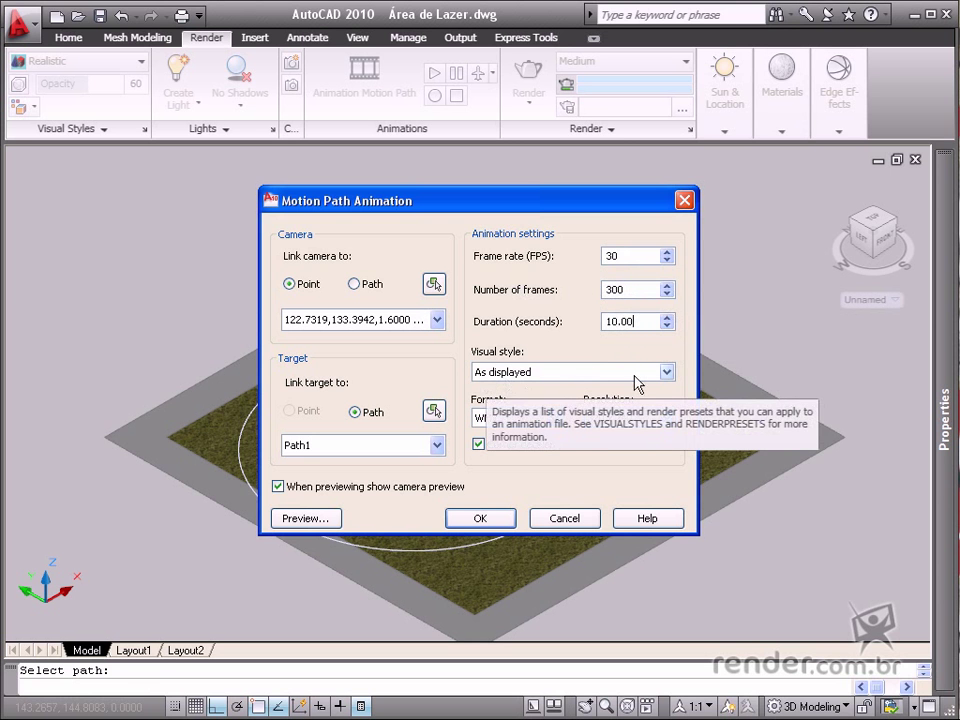
{"action": "left_click", "coordinate": [667, 372]}
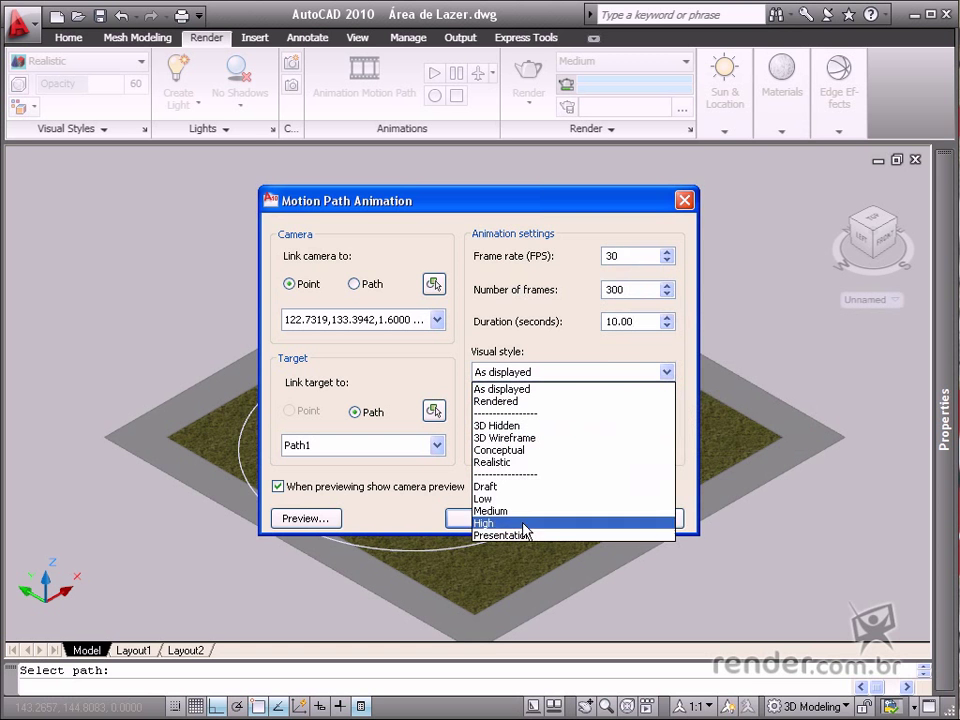
{"action": "left_click", "coordinate": [525, 389]}
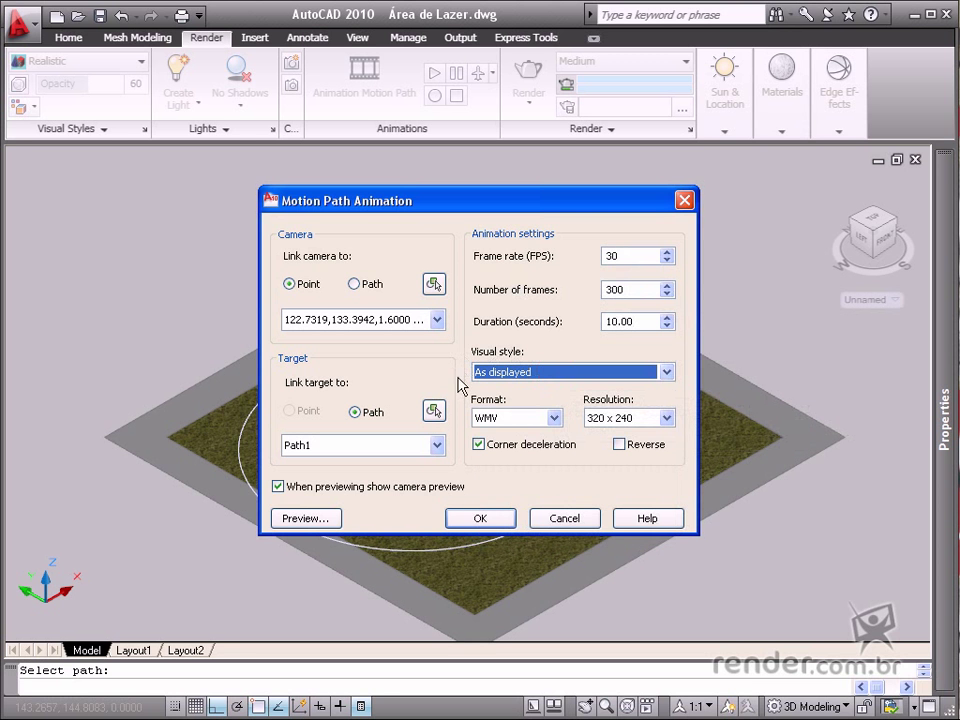
{"action": "left_click", "coordinate": [661, 373]}
{"action": "left_click", "coordinate": [660, 373]}
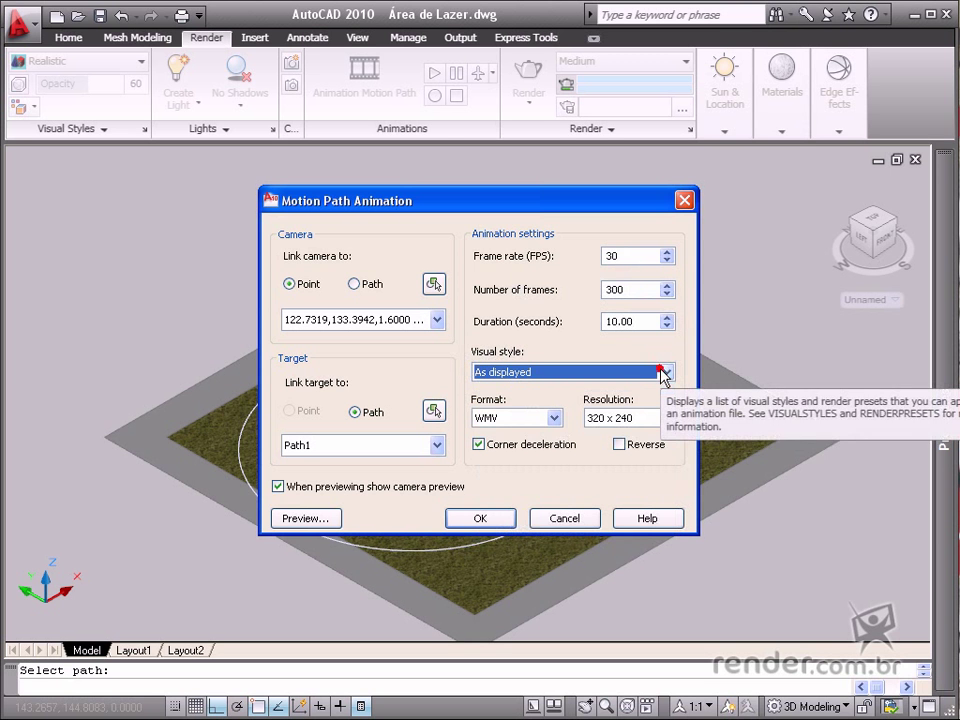
{"action": "left_click", "coordinate": [555, 420]}
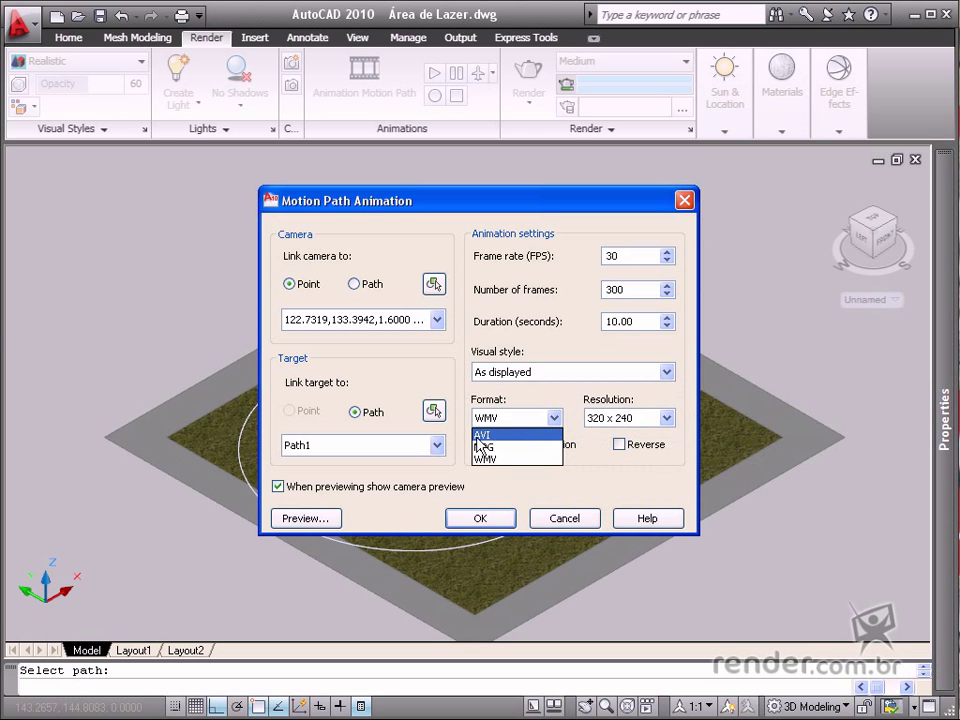
{"action": "left_click", "coordinate": [546, 403]}
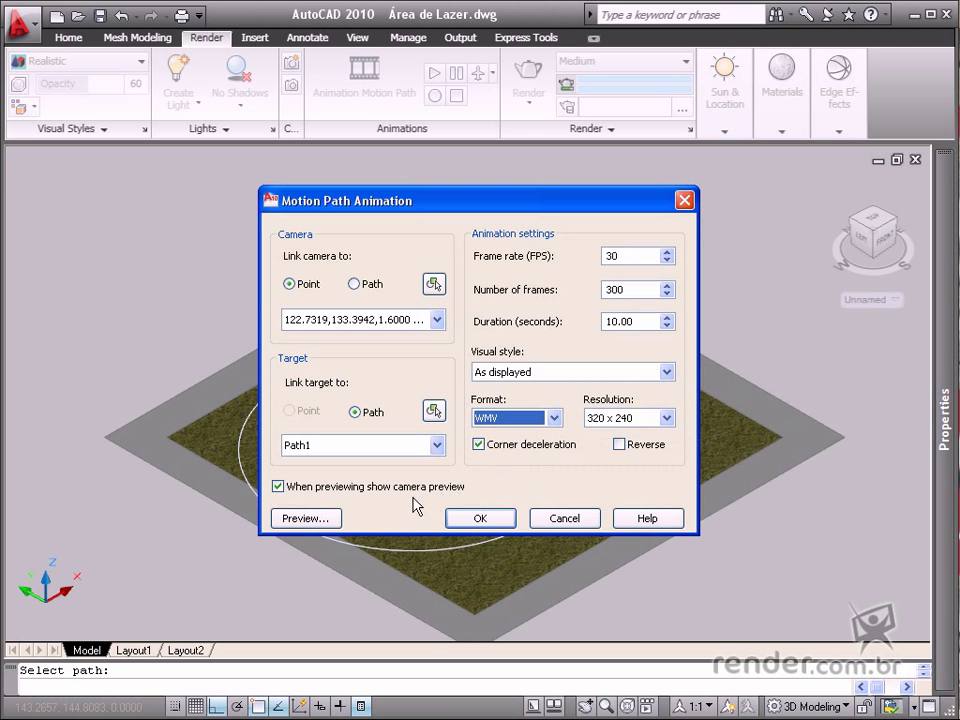
{"action": "left_click", "coordinate": [322, 516]}
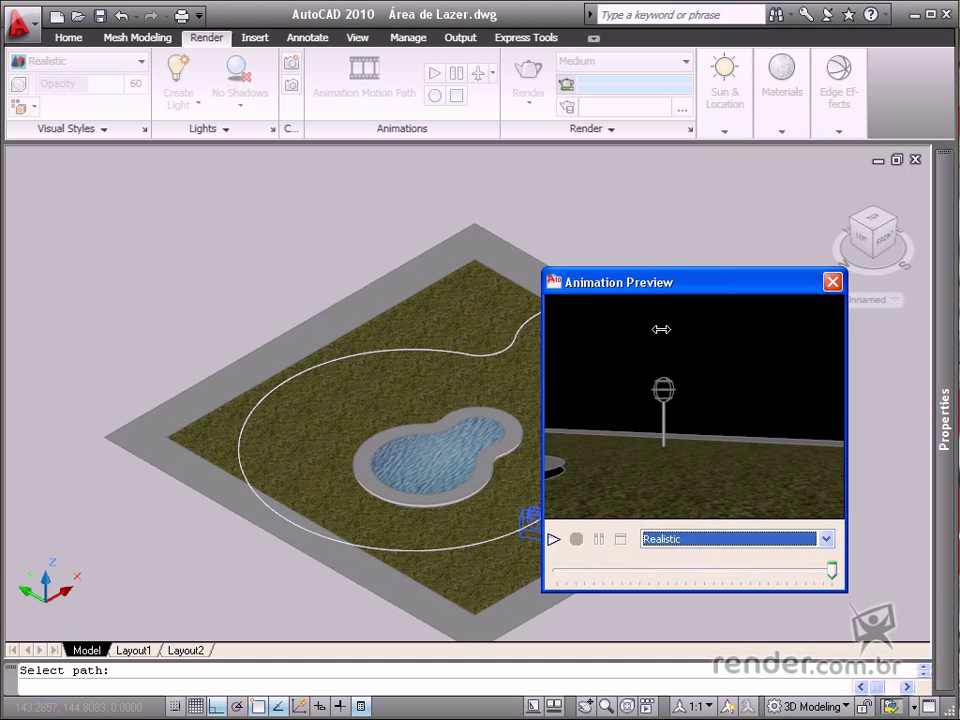
{"action": "left_click", "coordinate": [832, 283]}
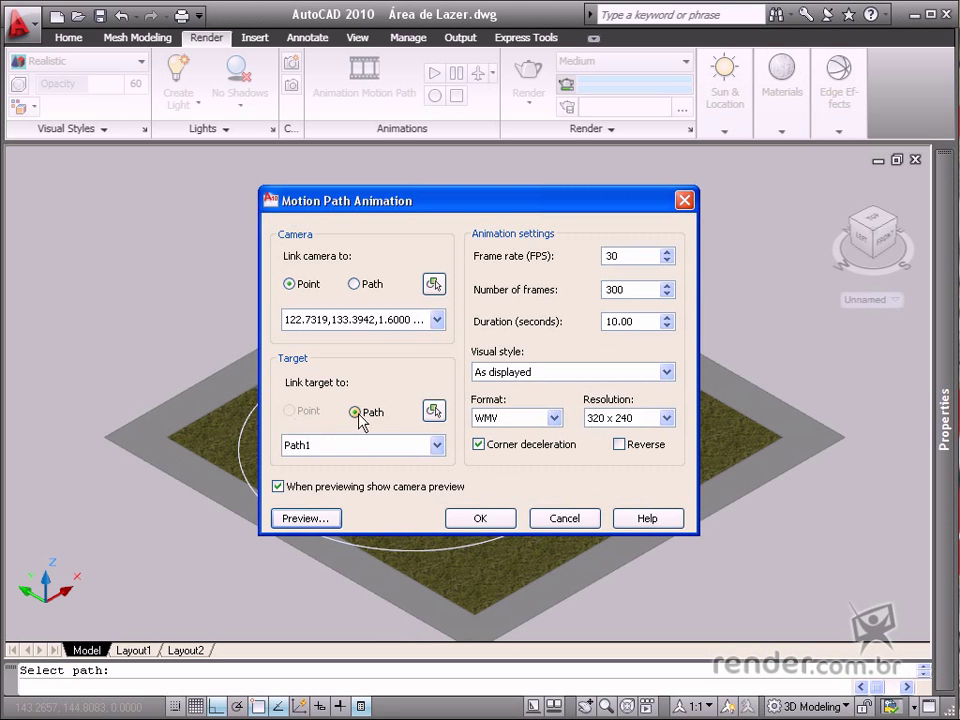
Link the camera to the curved line around the pool, named Path2.
{"action": "left_click", "coordinate": [354, 284]}
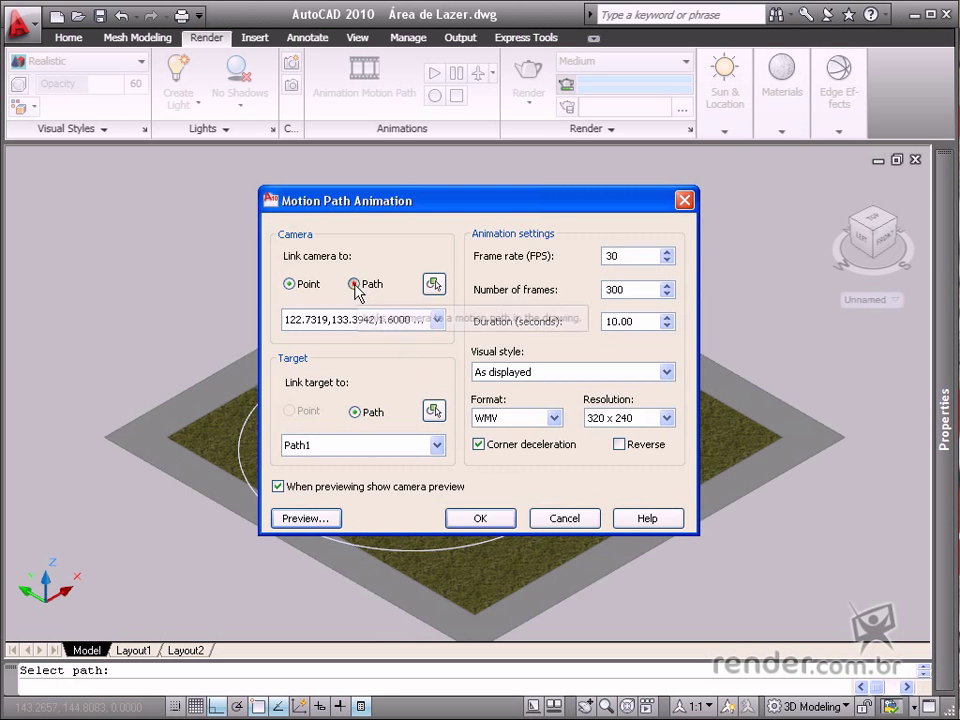
{"action": "left_click", "coordinate": [433, 285]}
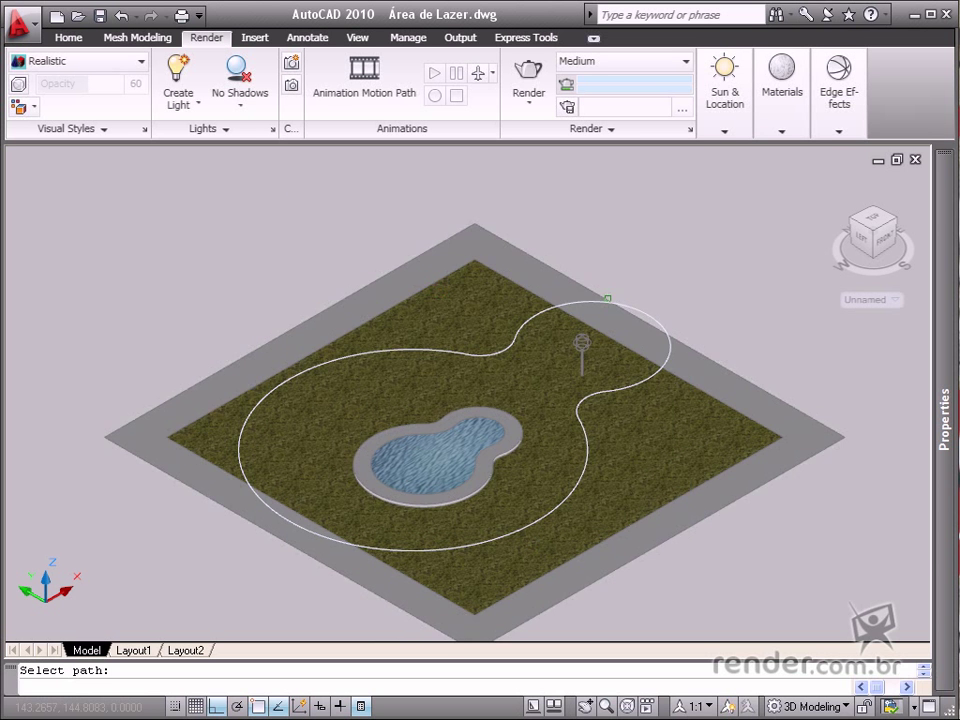
{"action": "left_click", "coordinate": [652, 313]}
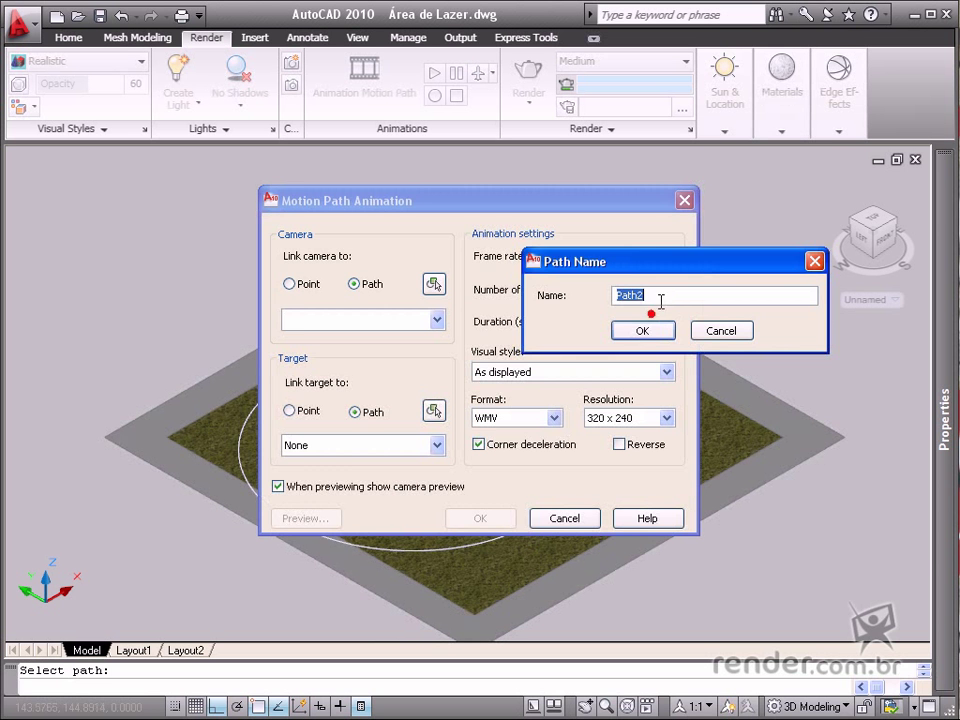
{"action": "left_click", "coordinate": [643, 331]}
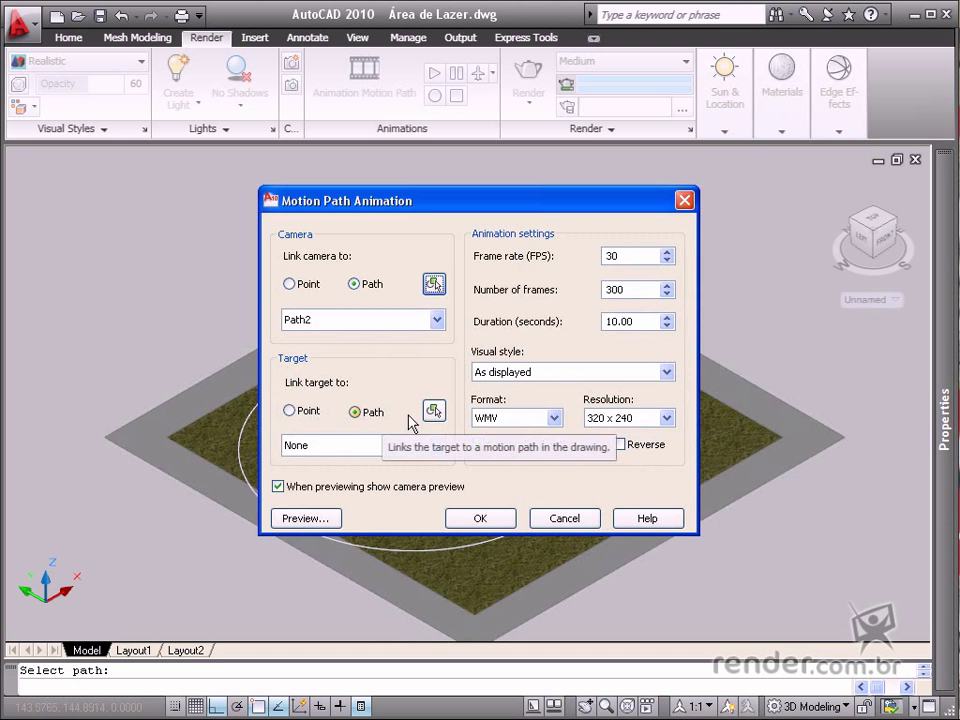
Link the target to a fixed point picked at the pool's centre.
{"action": "left_click", "coordinate": [289, 411]}
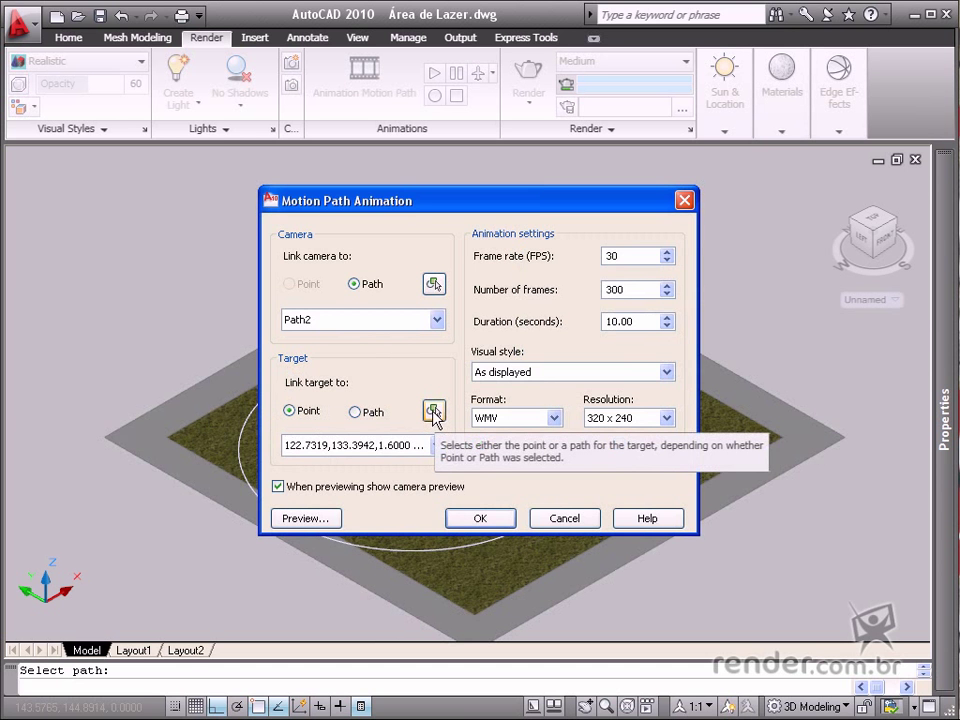
{"action": "left_click", "coordinate": [433, 412]}
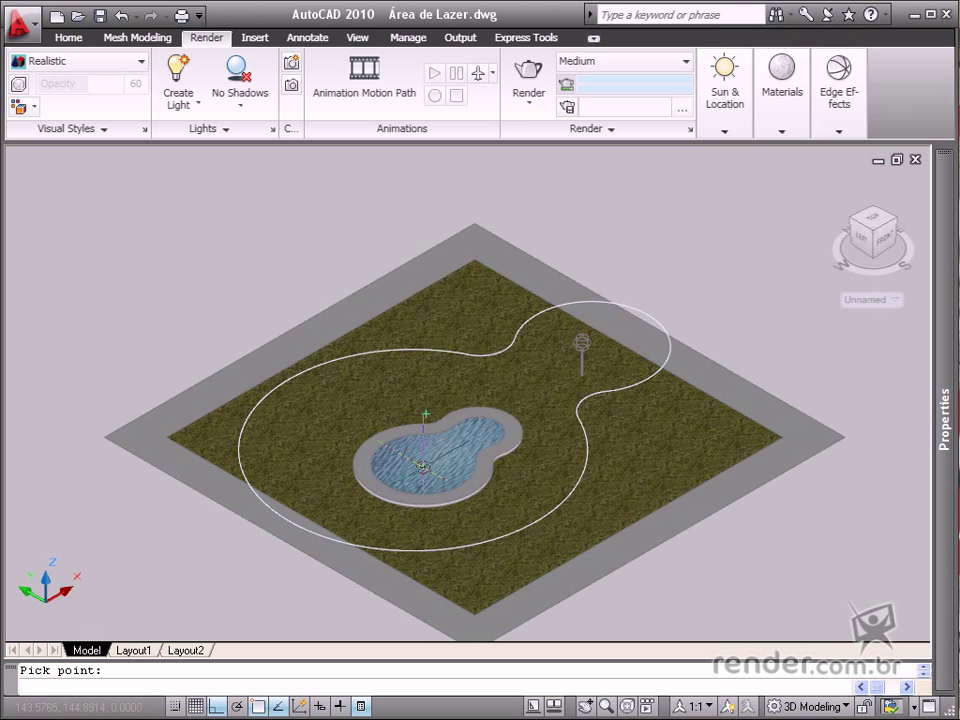
{"action": "left_click", "coordinate": [422, 465]}
Accept the target point name and preview the camera circling the pool along Path2.
{"action": "left_click", "coordinate": [648, 332]}
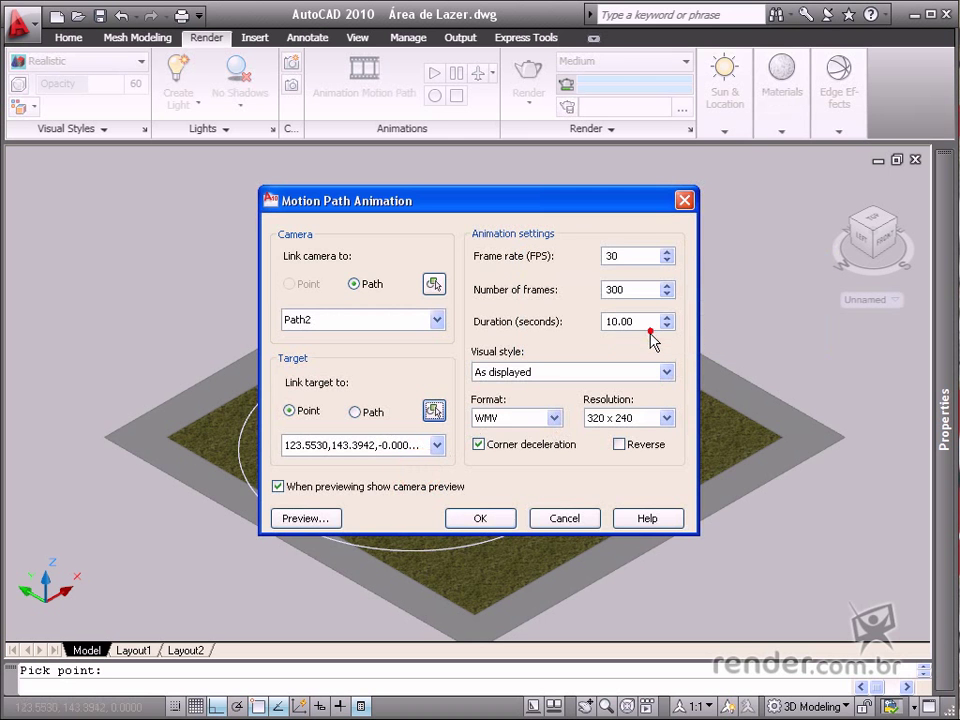
{"action": "left_click", "coordinate": [300, 518]}
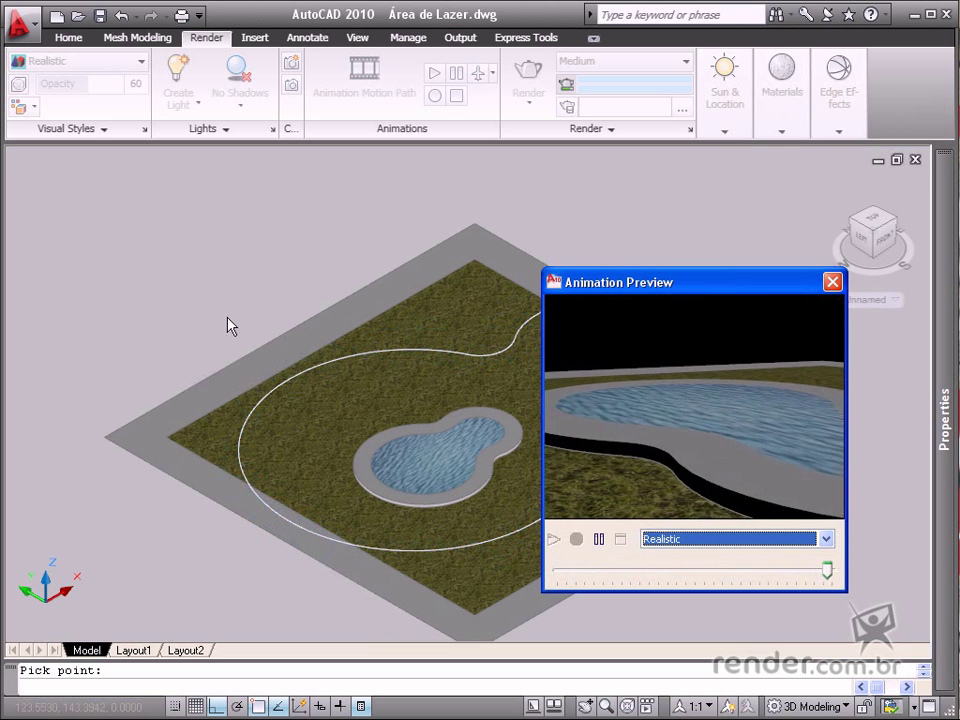
{"action": "left_click", "coordinate": [832, 282]}
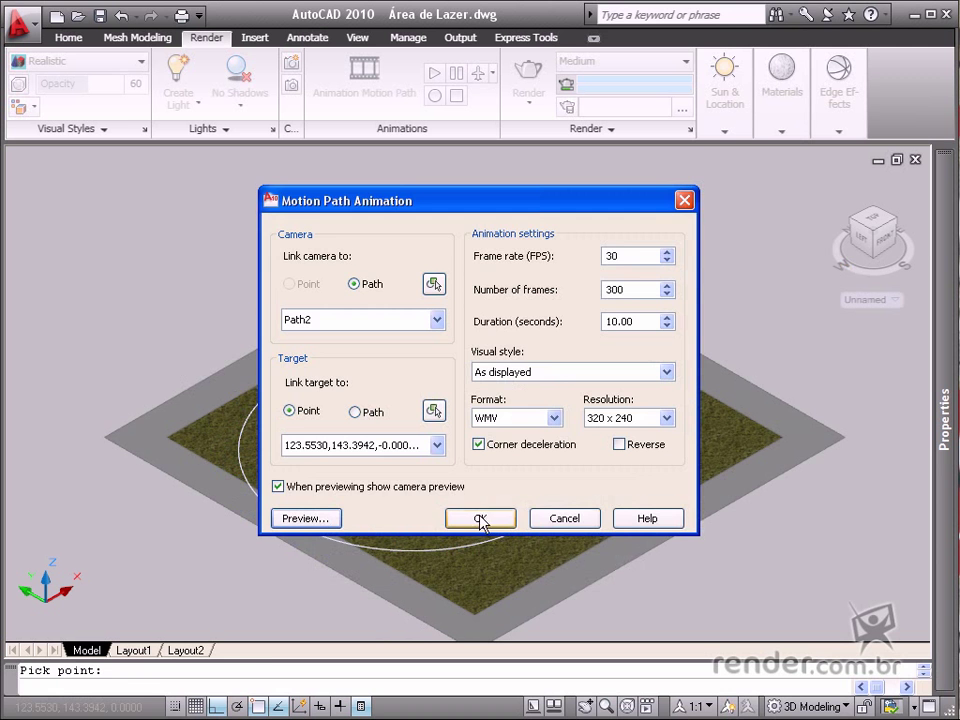
Close the Motion Path Animation dialog and orbit, zoom and pan around the pool area.
{"action": "left_click", "coordinate": [574, 518]}
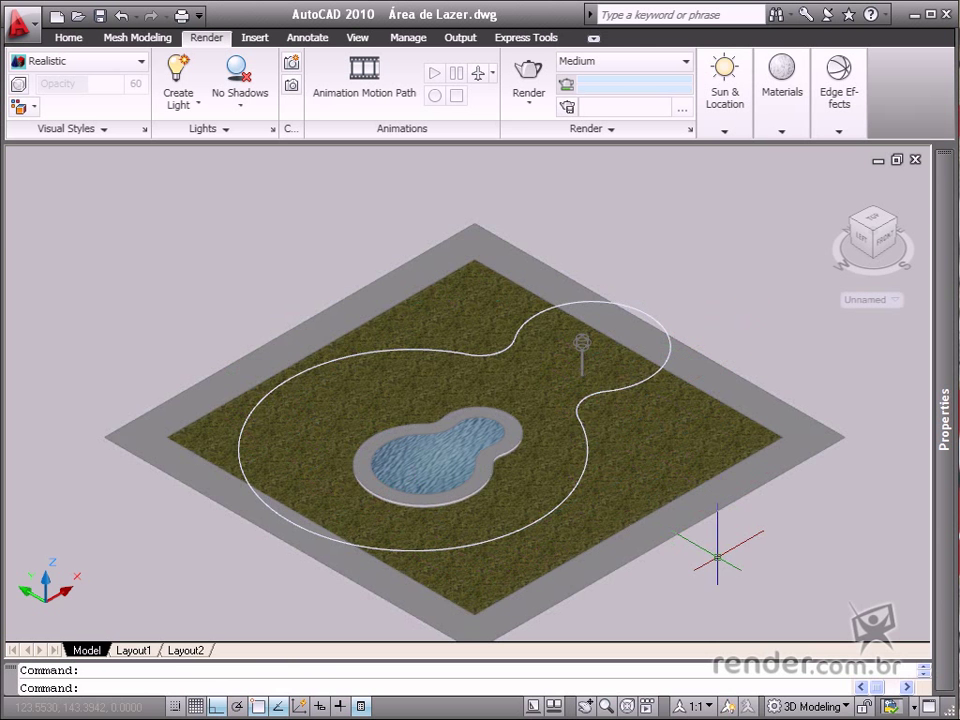
{"action": "mouse_move", "coordinate": [717, 557]}
{"action": "middle_mouse_down", "text": "shift"}
{"action": "mouse_move", "coordinate": [688, 509]}
{"action": "mouse_move", "coordinate": [724, 525]}
{"action": "mouse_move", "coordinate": [739, 549]}
{"action": "mouse_move", "coordinate": [712, 545]}
{"action": "middle_mouse_up", "text": "shift"}
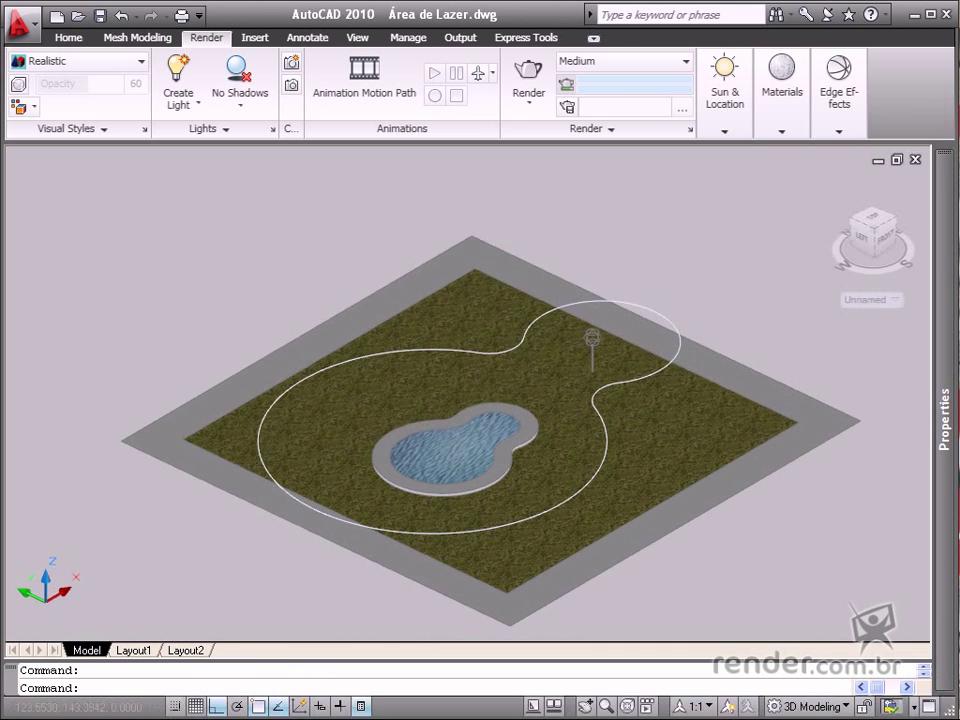
{"action": "scroll", "coordinate": [690, 590], "scroll_direction": "up", "scroll_amount": 4}
{"action": "middle_click_drag", "start_coordinate": [615, 392], "coordinate": [690, 578]}
{"action": "scroll", "coordinate": [680, 578], "scroll_direction": "down", "scroll_amount": 5}
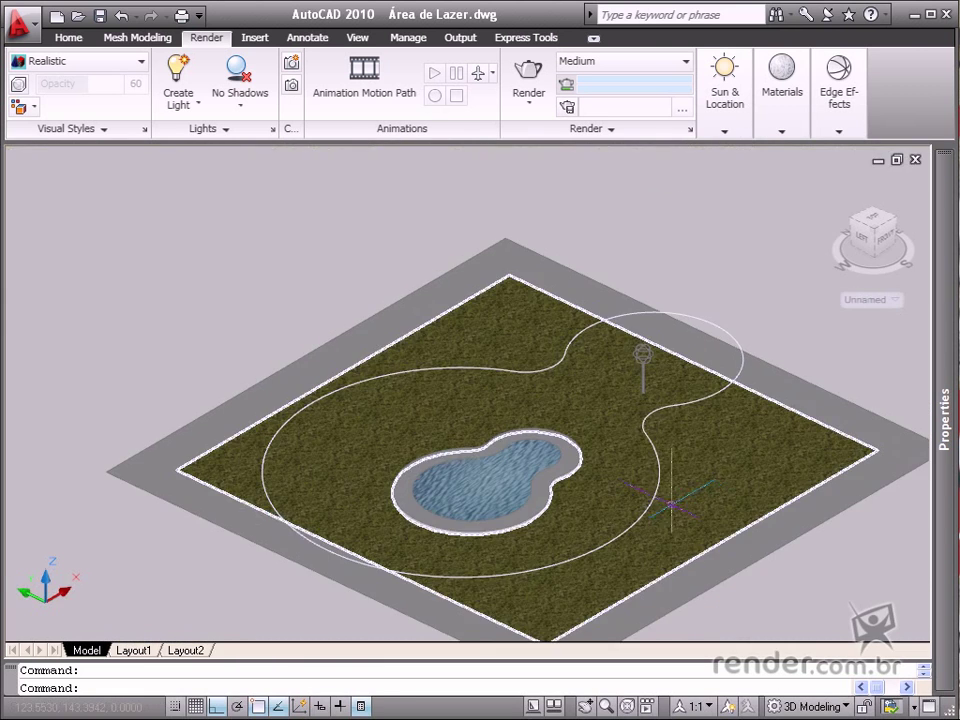
{"action": "mouse_move", "coordinate": [671, 500]}
{"action": "middle_mouse_down"}
{"action": "mouse_move", "coordinate": [617, 420]}
{"action": "mouse_move", "coordinate": [585, 416]}
{"action": "middle_mouse_up"}
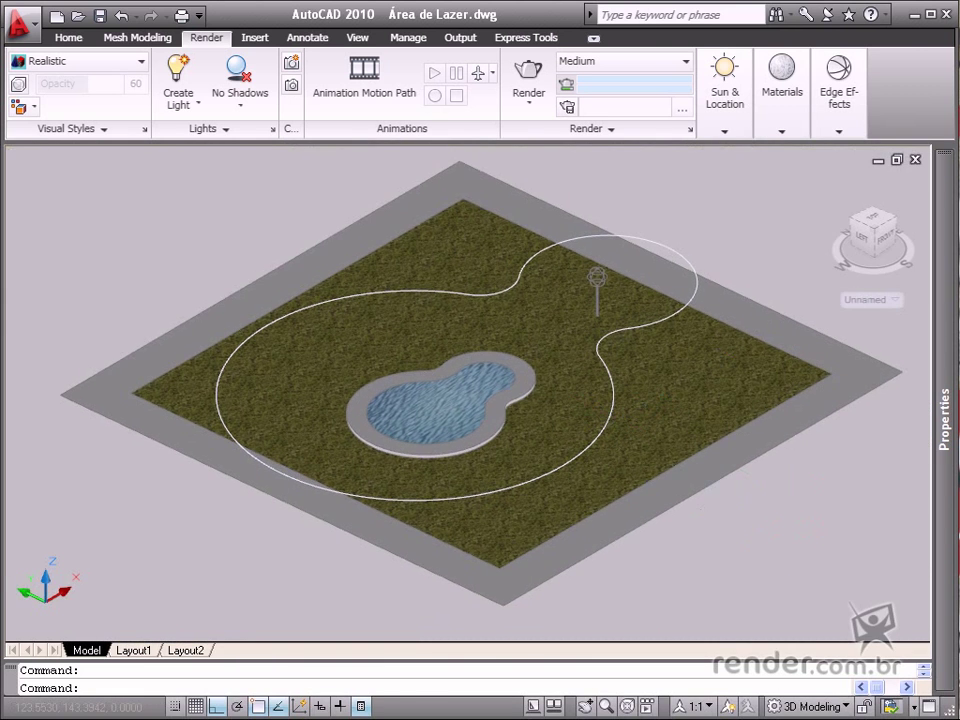